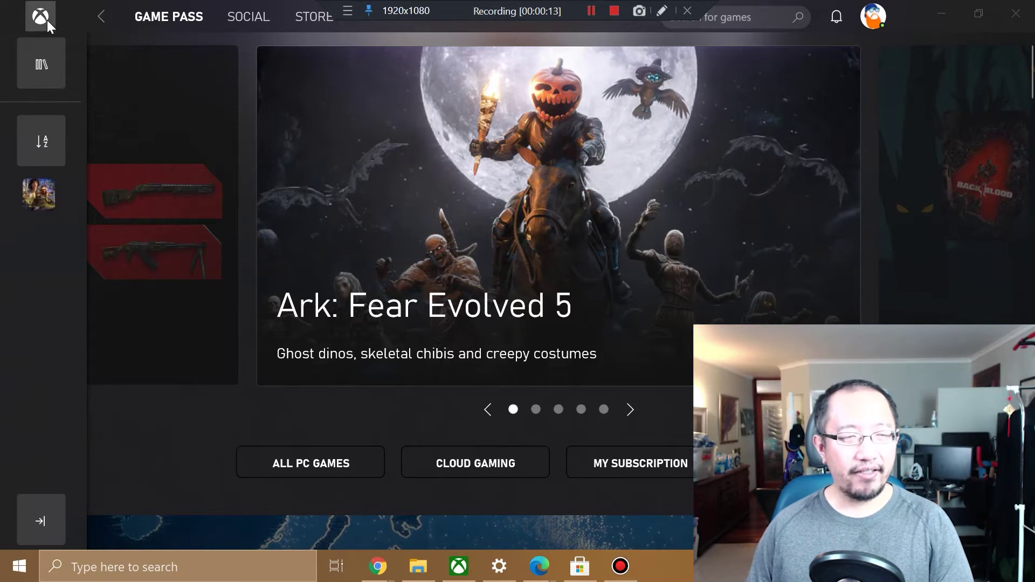
Open Age of Empires IV from My collection and scroll down to its Achievements
left_click(46, 77)
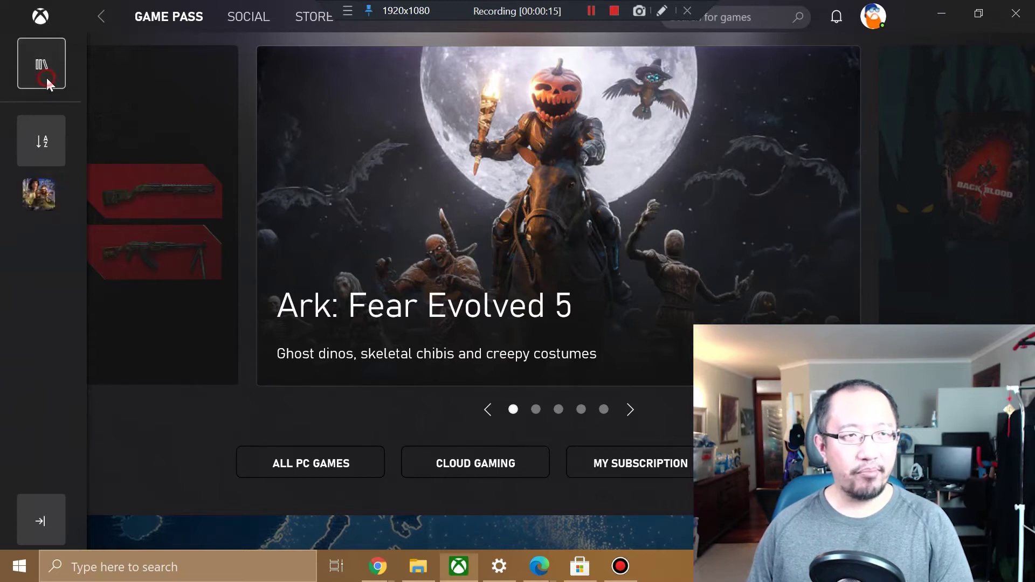
scroll(285, 247, "down", 3)
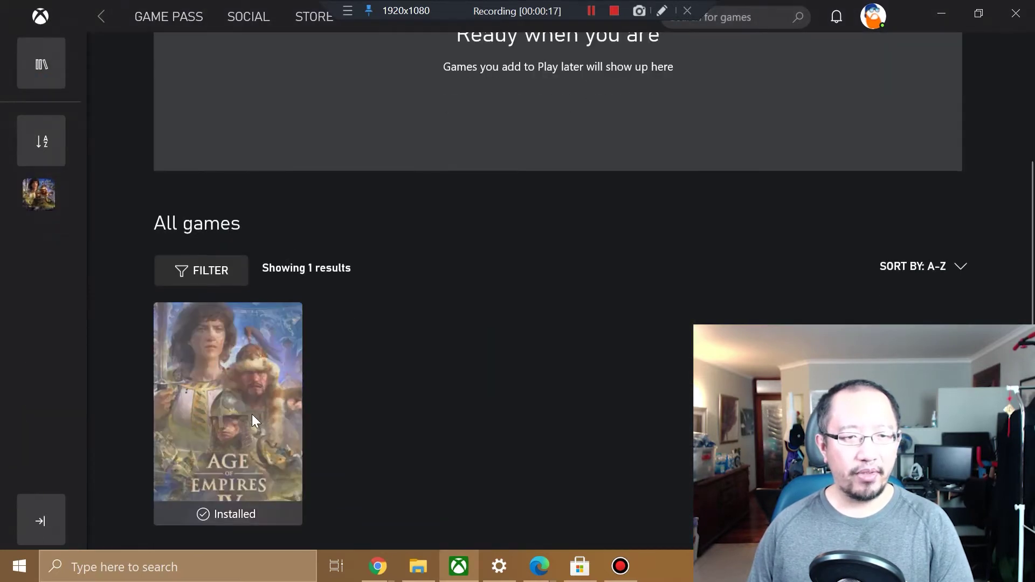
left_click(248, 405)
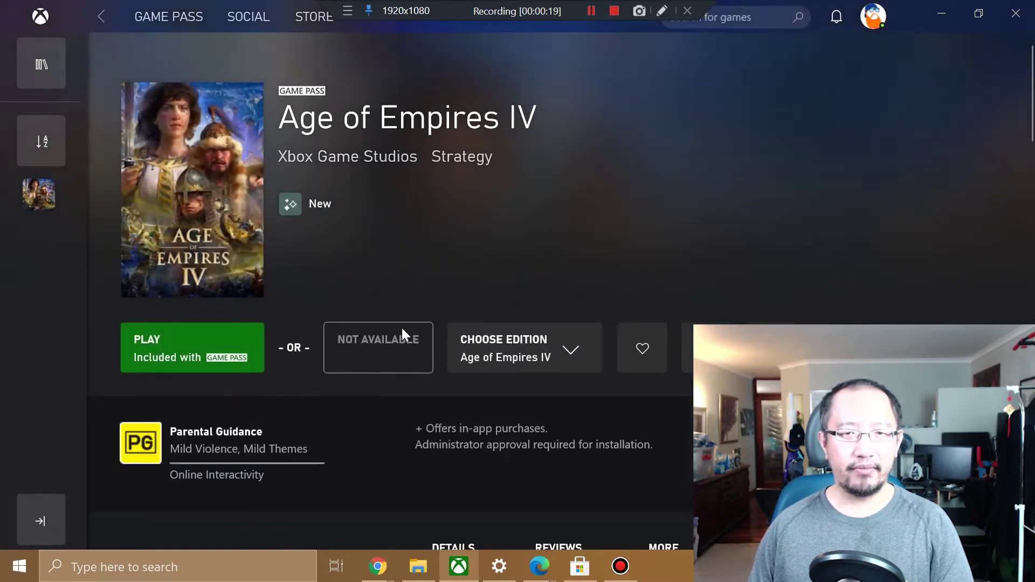
scroll(416, 229, "down", 6)
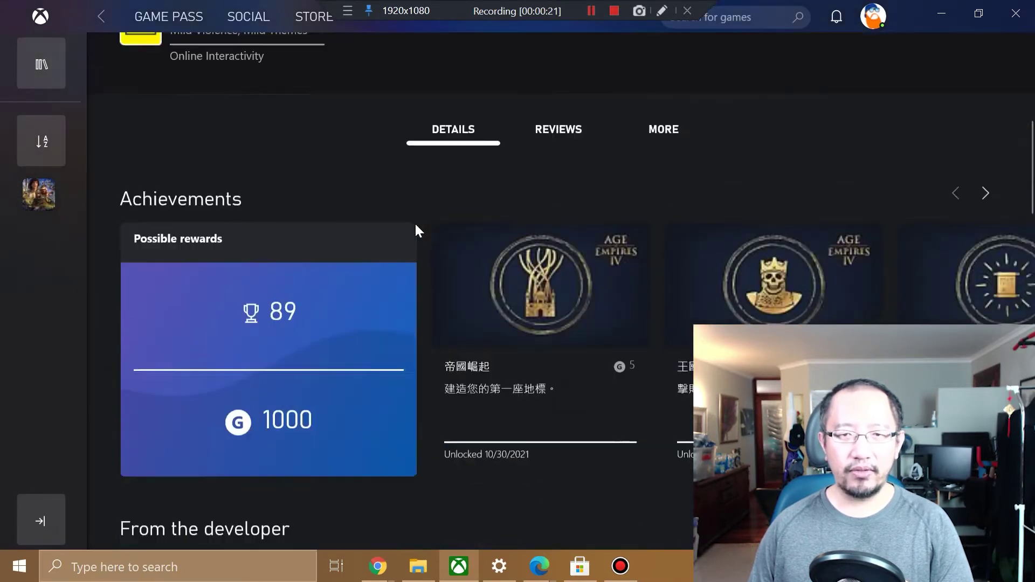
scroll(415, 224, "up", 3)
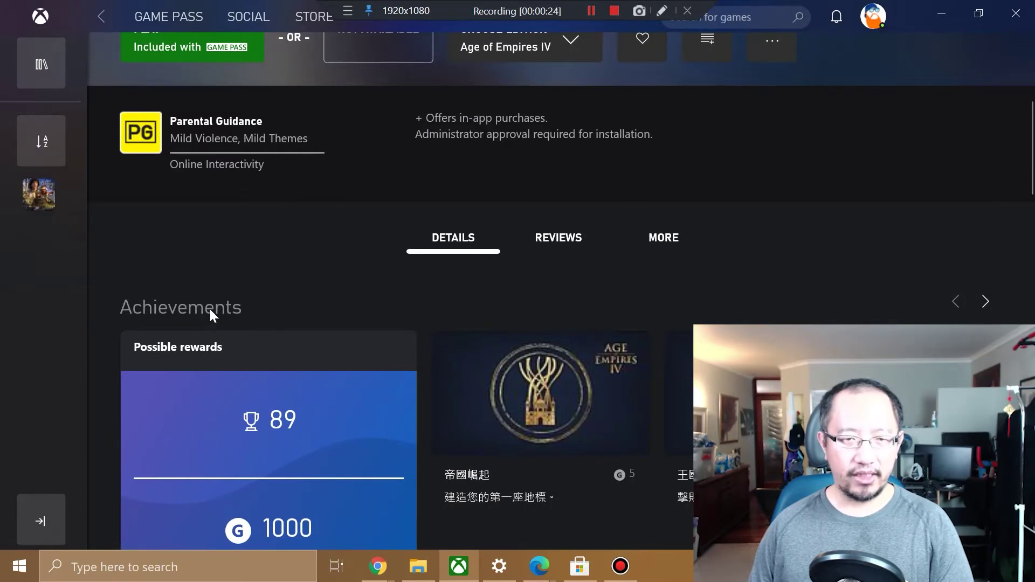
scroll(209, 309, "down", 3)
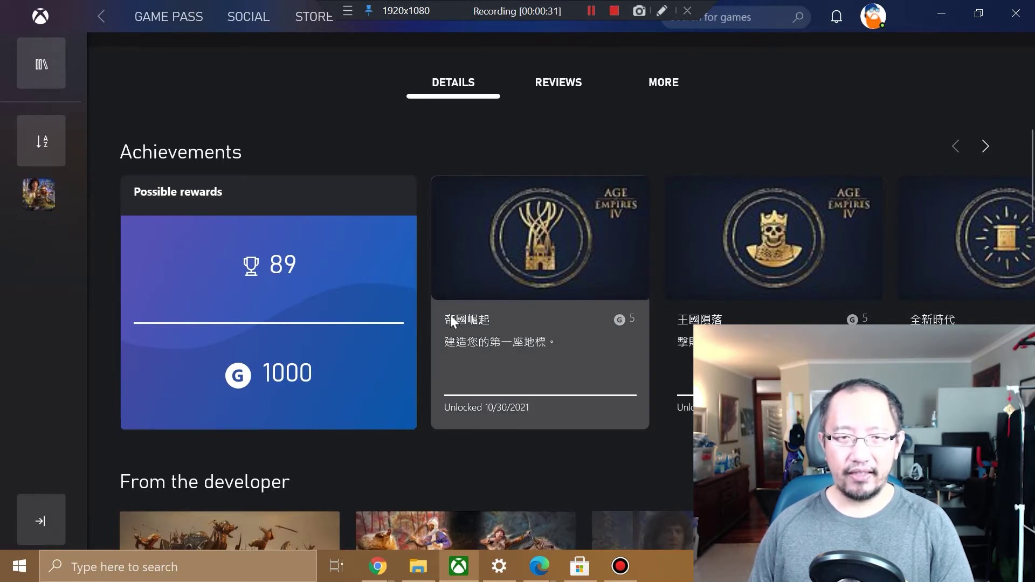
Page forward and back through the Chinese achievement sets, then open the account menu
left_click(984, 147)
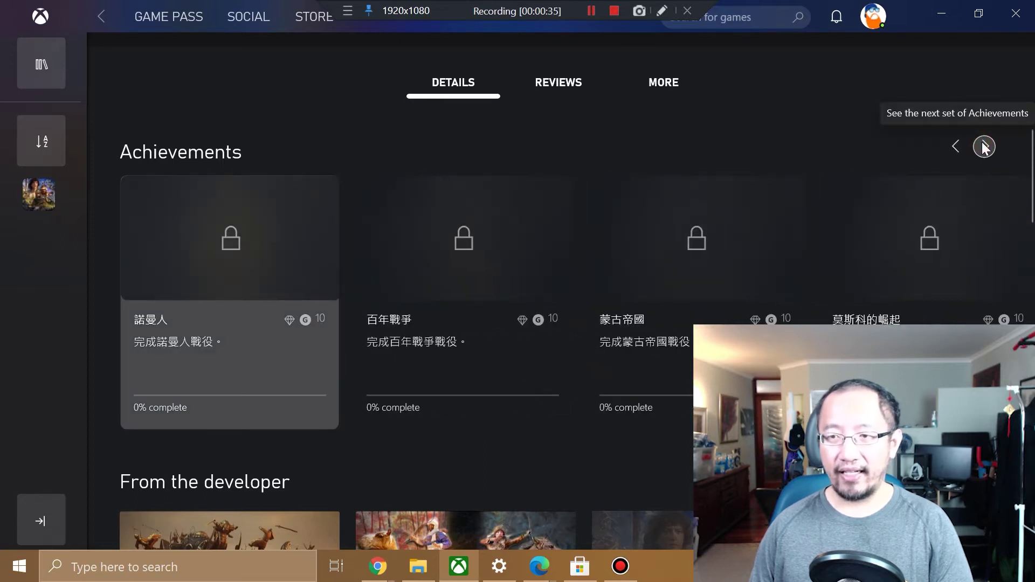
left_click(984, 146)
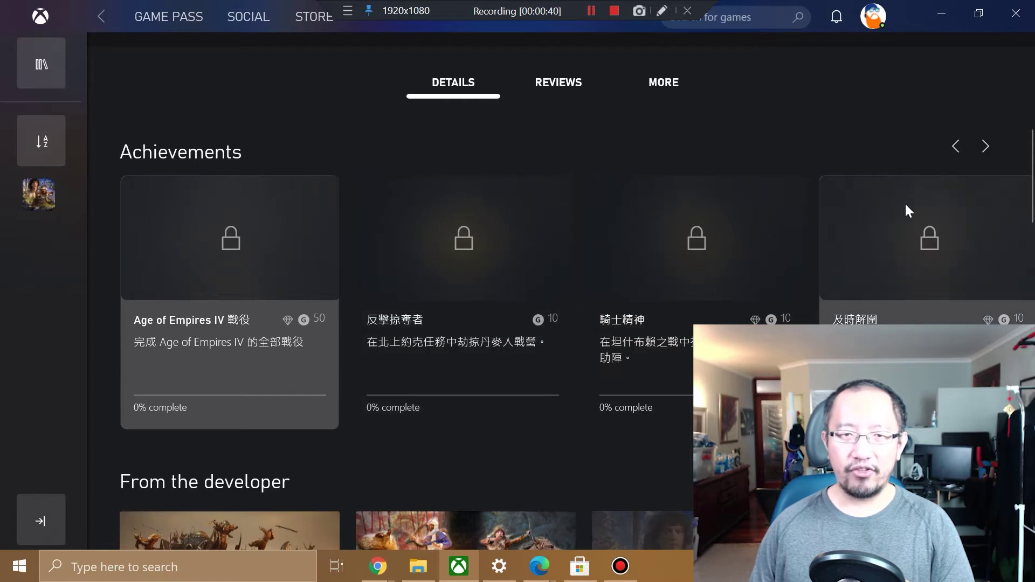
left_click(959, 145)
left_click(960, 145)
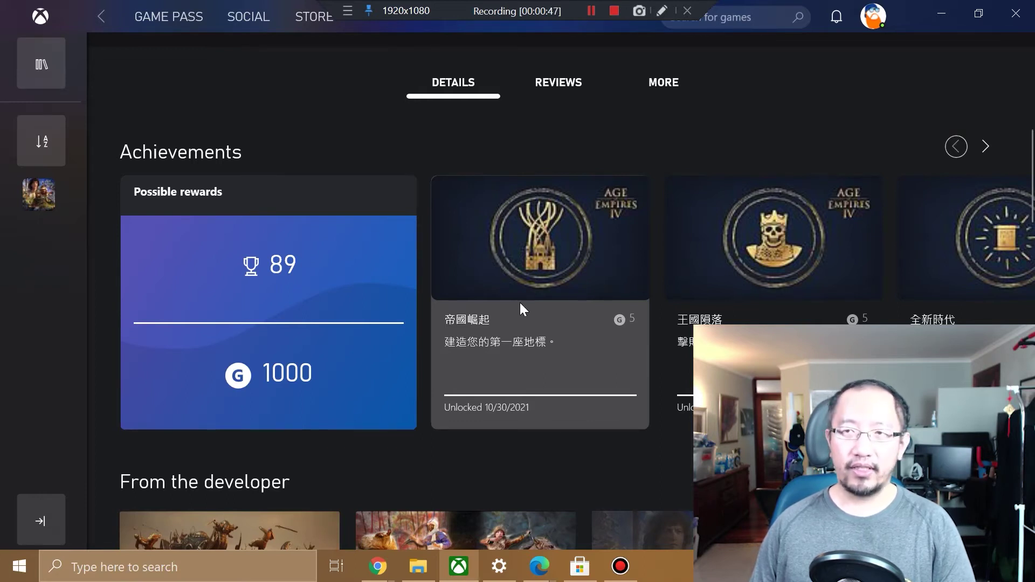
left_click(876, 17)
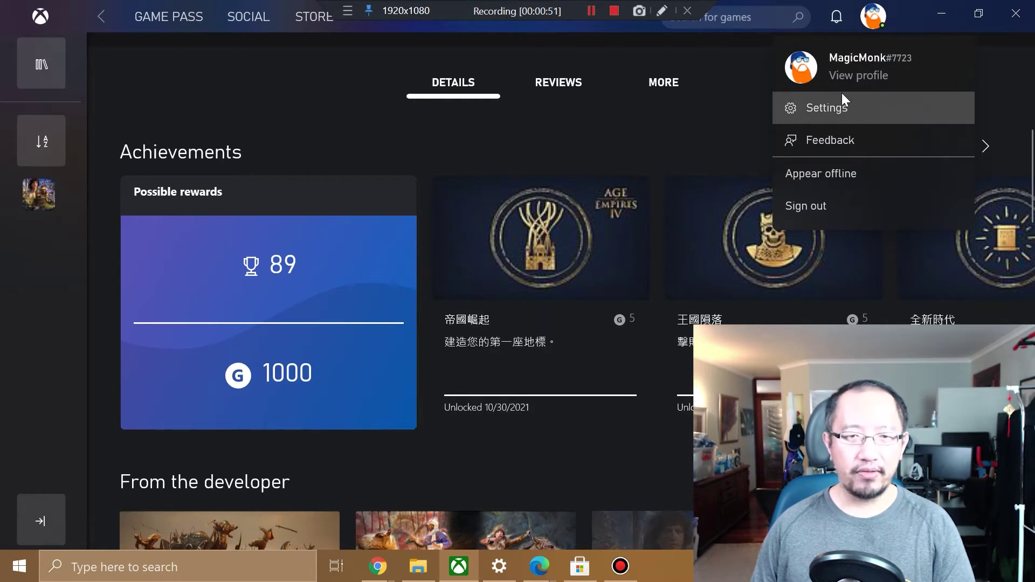
left_click(829, 107)
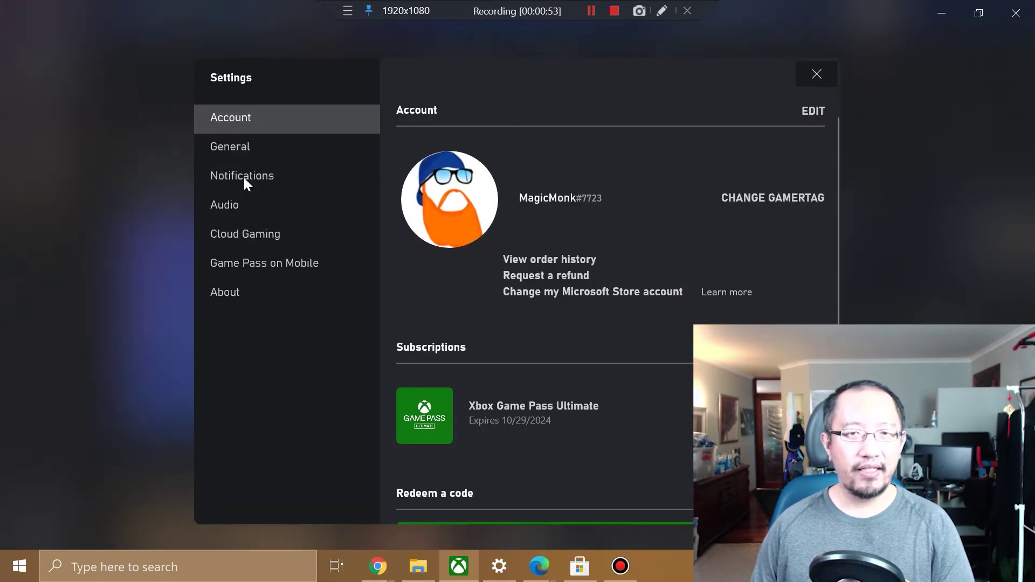
left_click(808, 72)
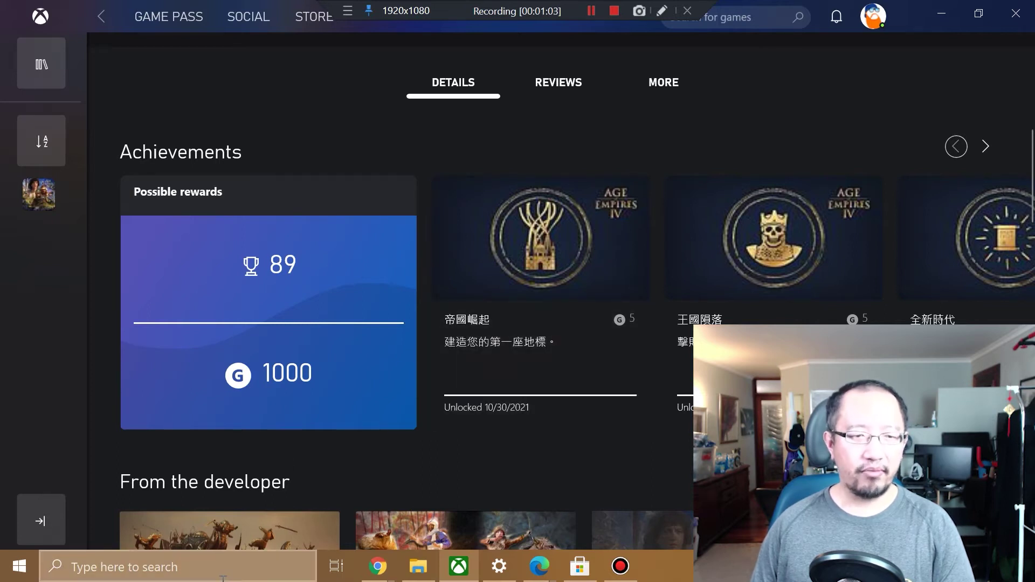
left_click(219, 556)
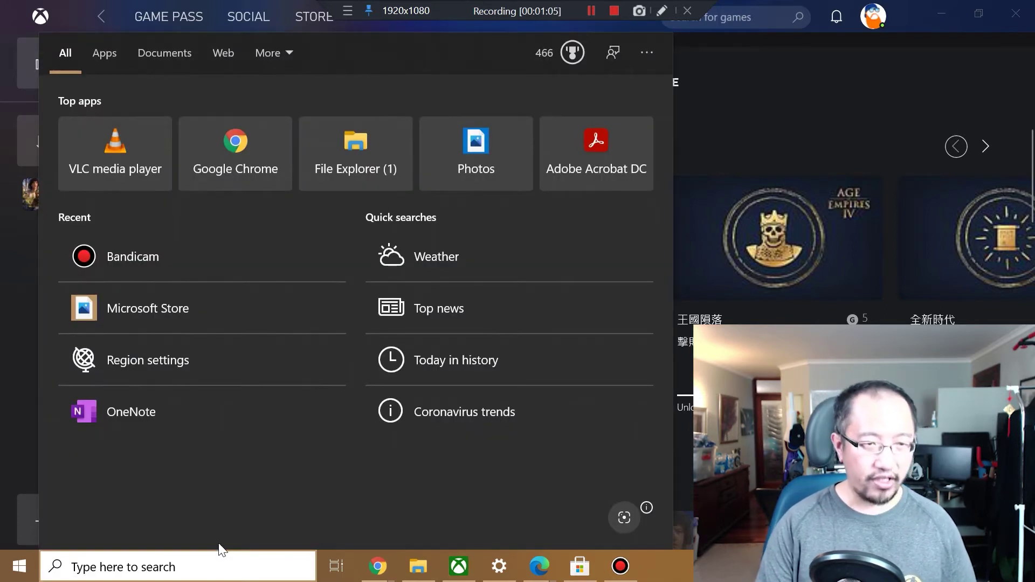
Launch Microsoft Store and use its View account option to load the Microsoft account page
type("store")
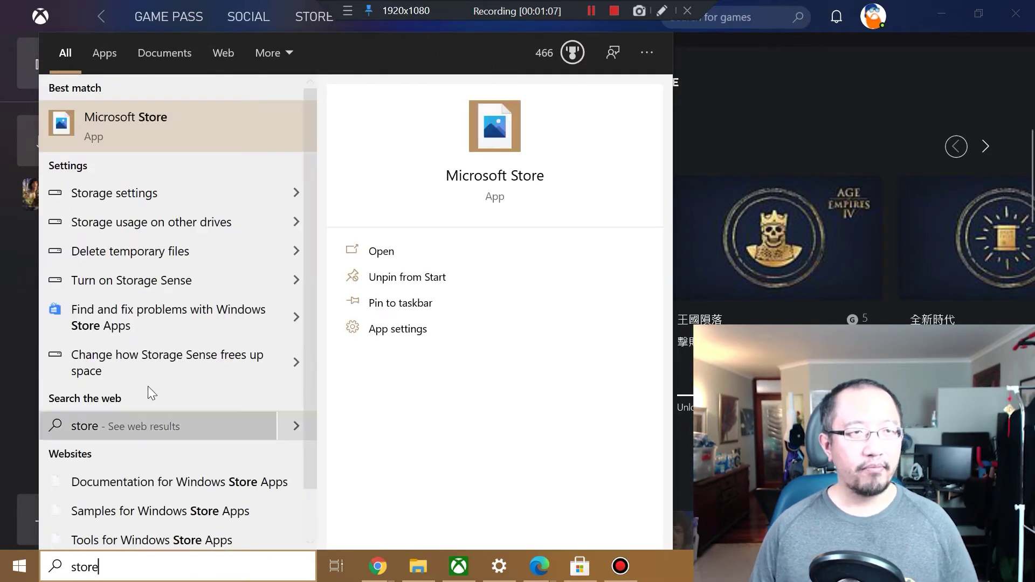
left_click(122, 134)
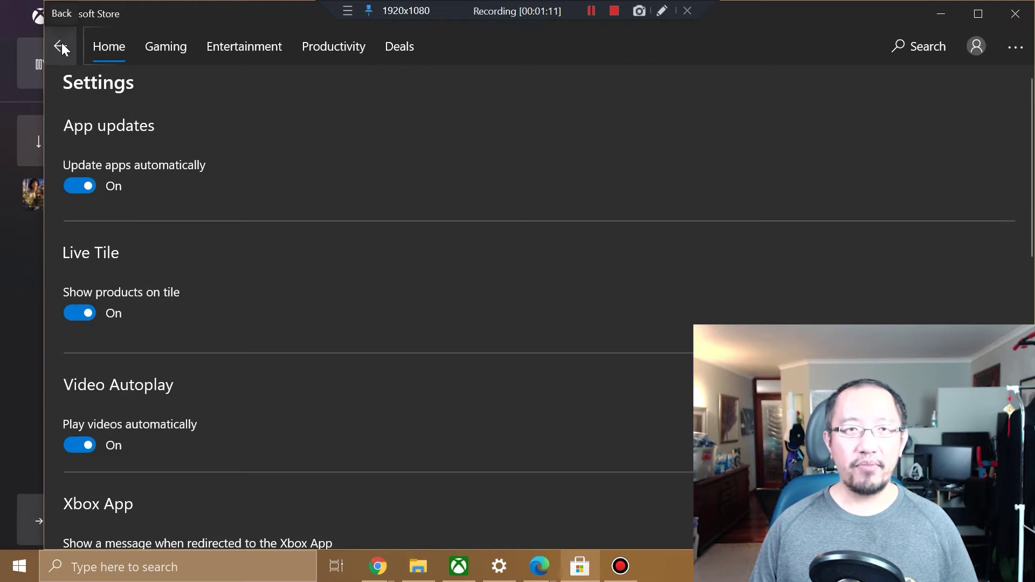
left_click(100, 50)
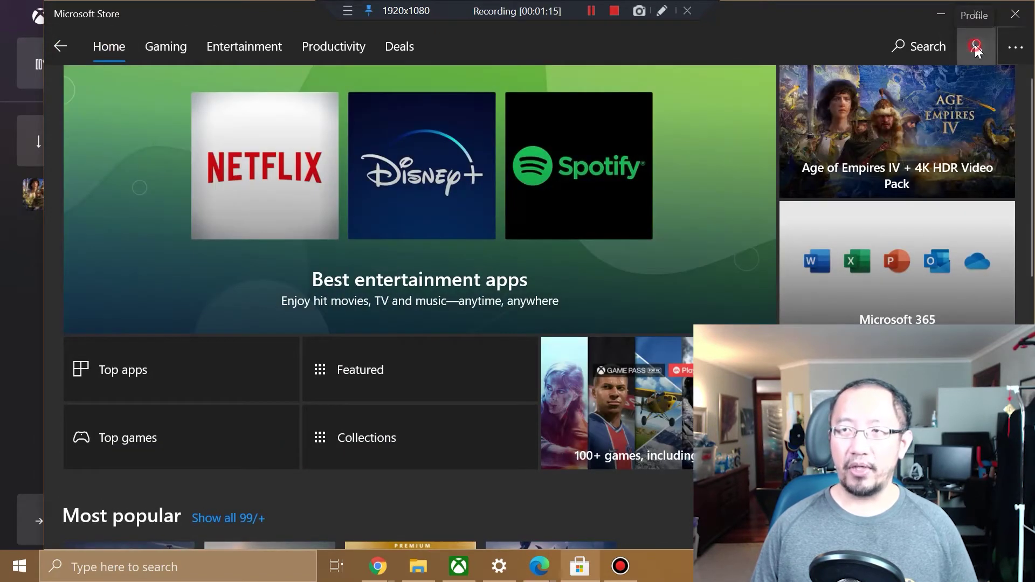
left_click(976, 46)
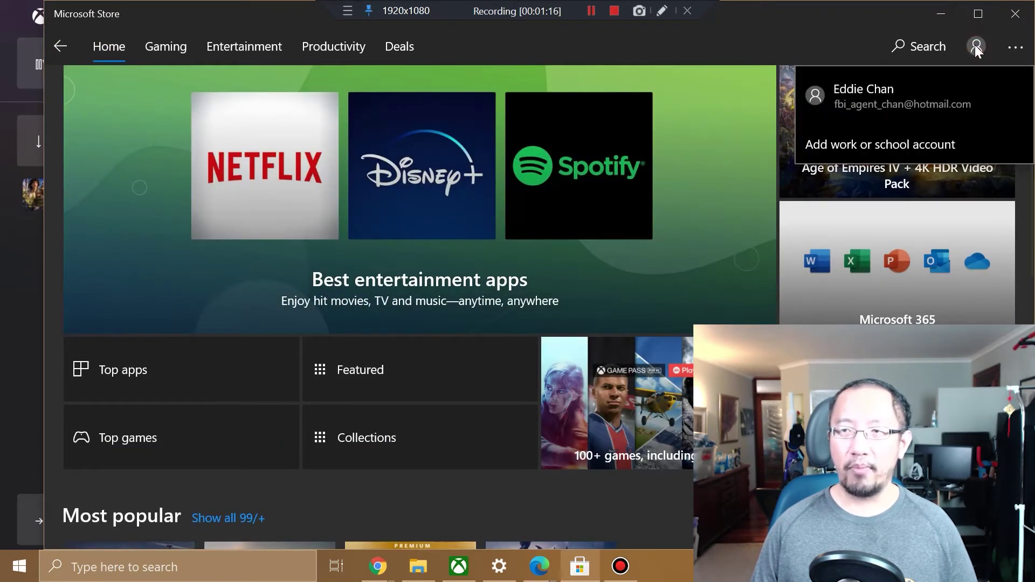
left_click(1013, 57)
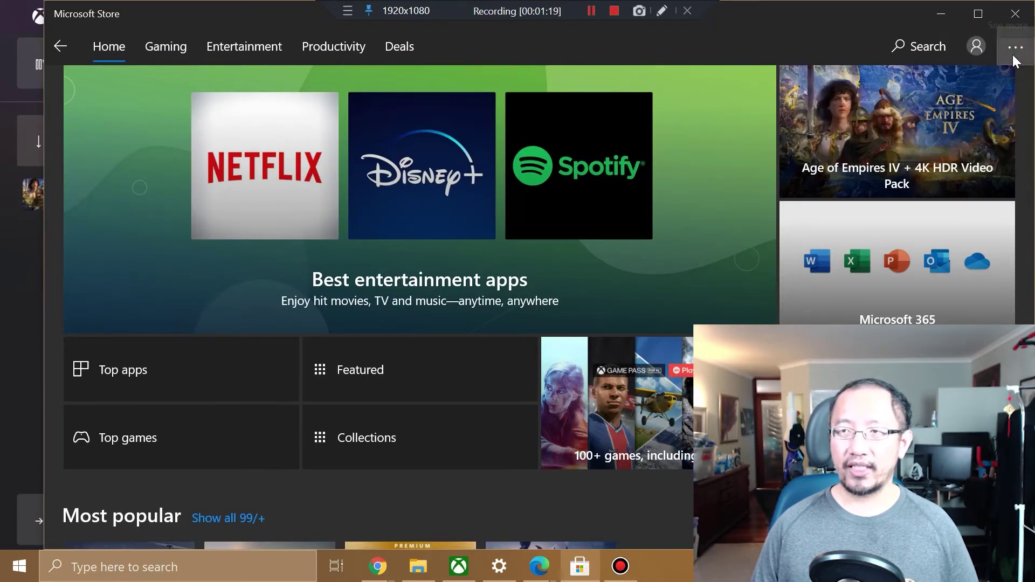
left_click(1013, 56)
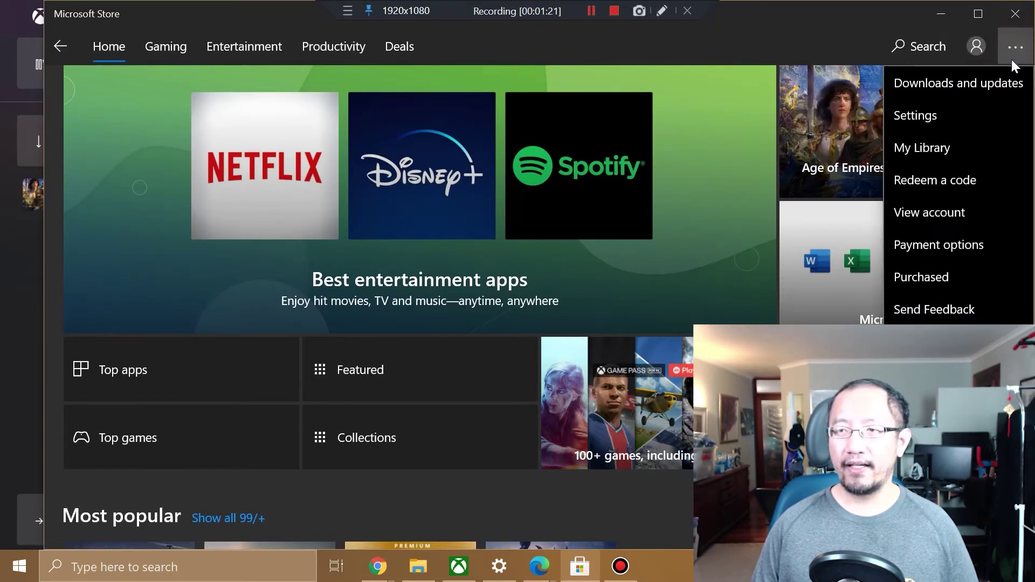
left_click(948, 213)
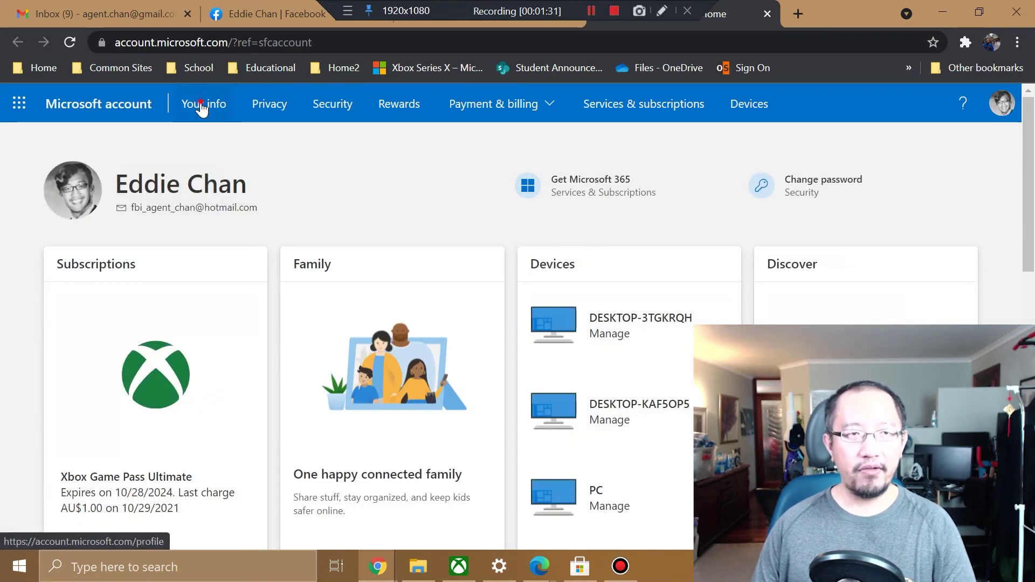
Open Your info and bring up the Preferred languages list under Language Info
left_click(200, 105)
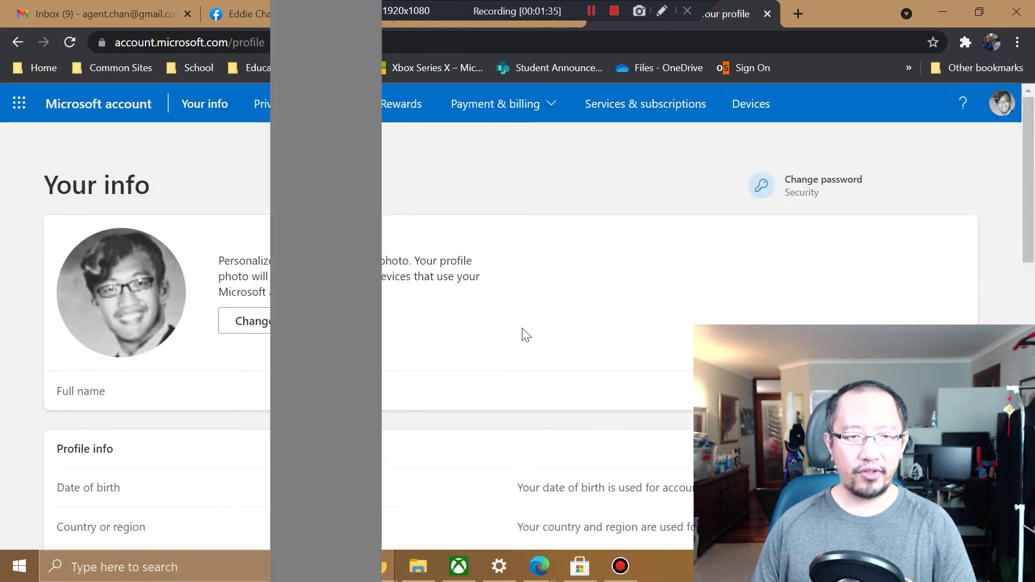
scroll(525, 334, "down", 10)
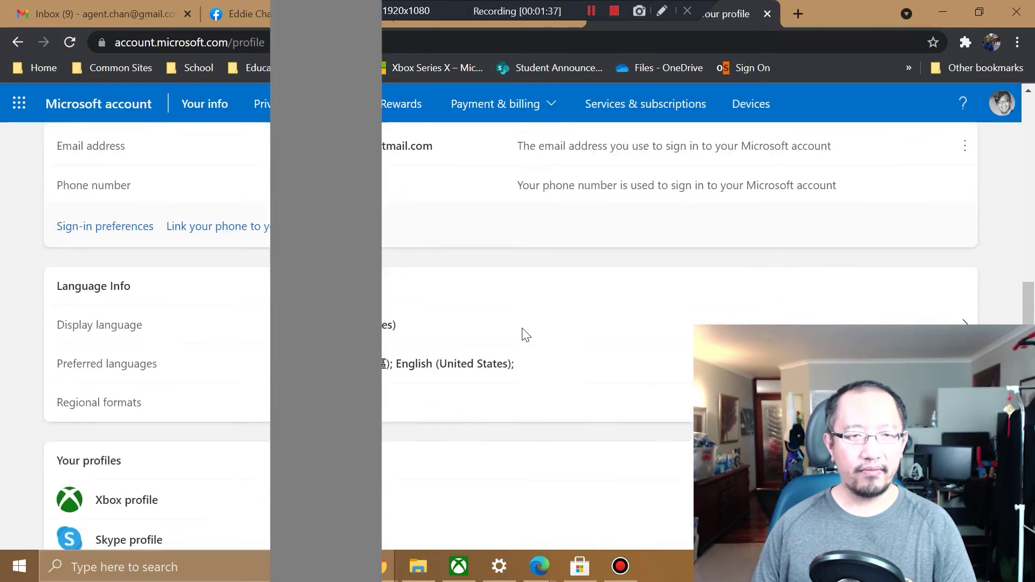
scroll(525, 334, "down", 2)
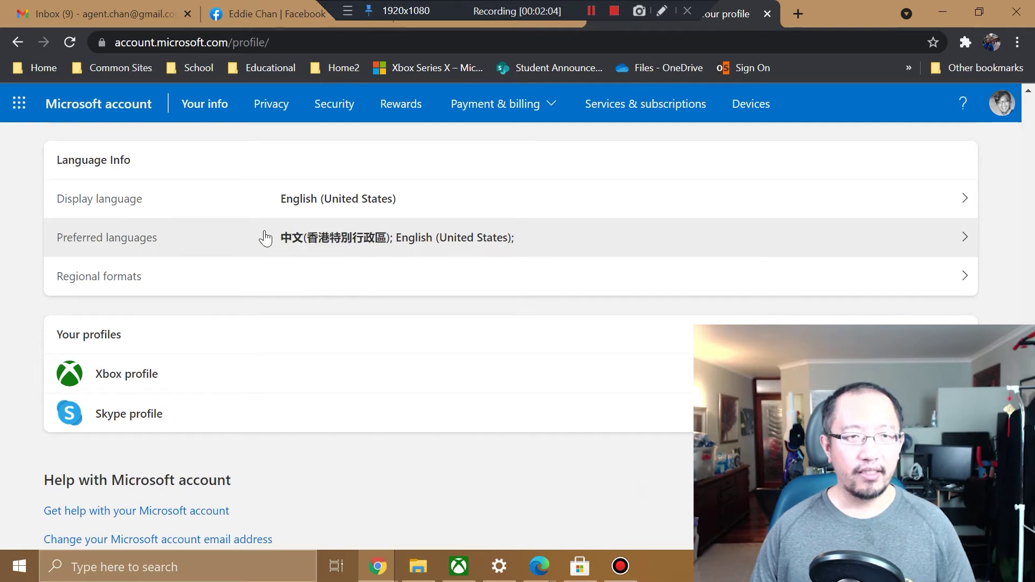
left_click(242, 237)
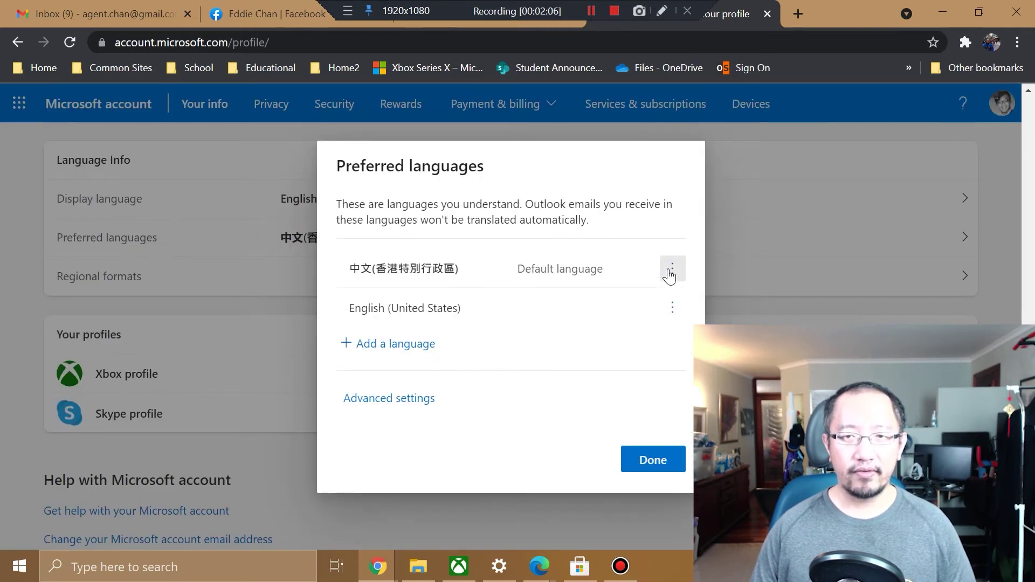
Remove Chinese (Hong Kong) and set English as the translation language, leaving English (United States)
left_click(672, 269)
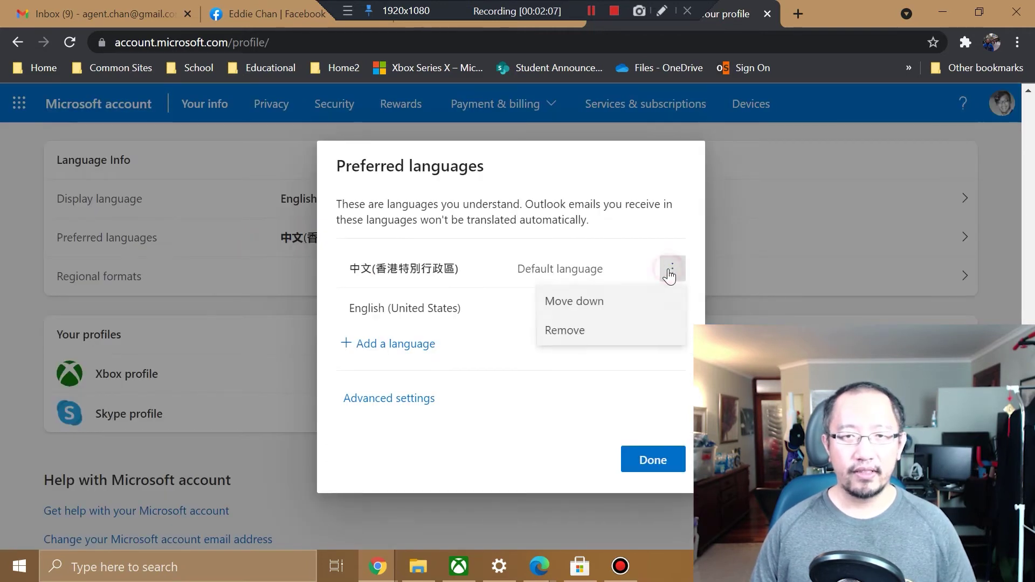
left_click(566, 331)
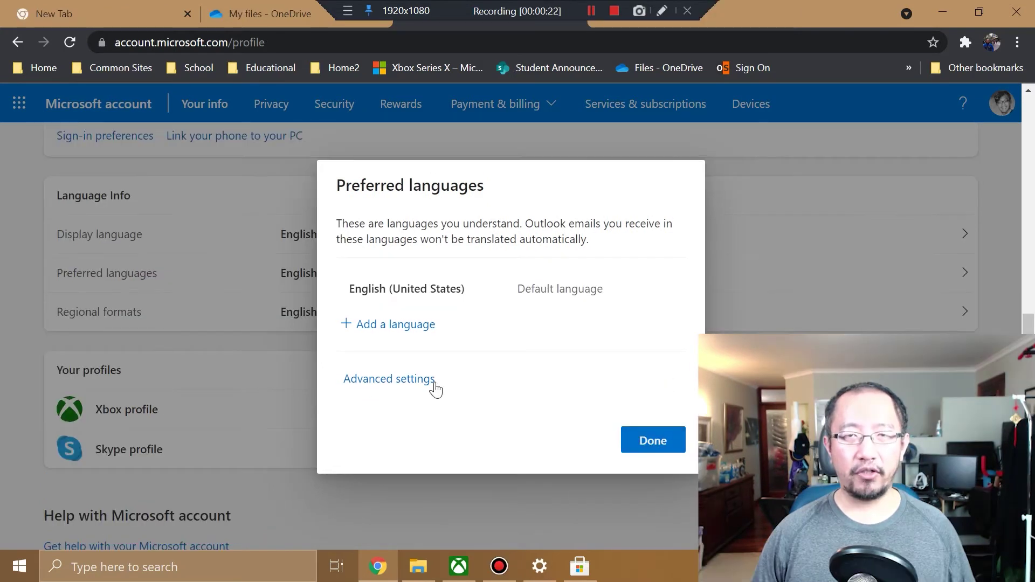
left_click(431, 385)
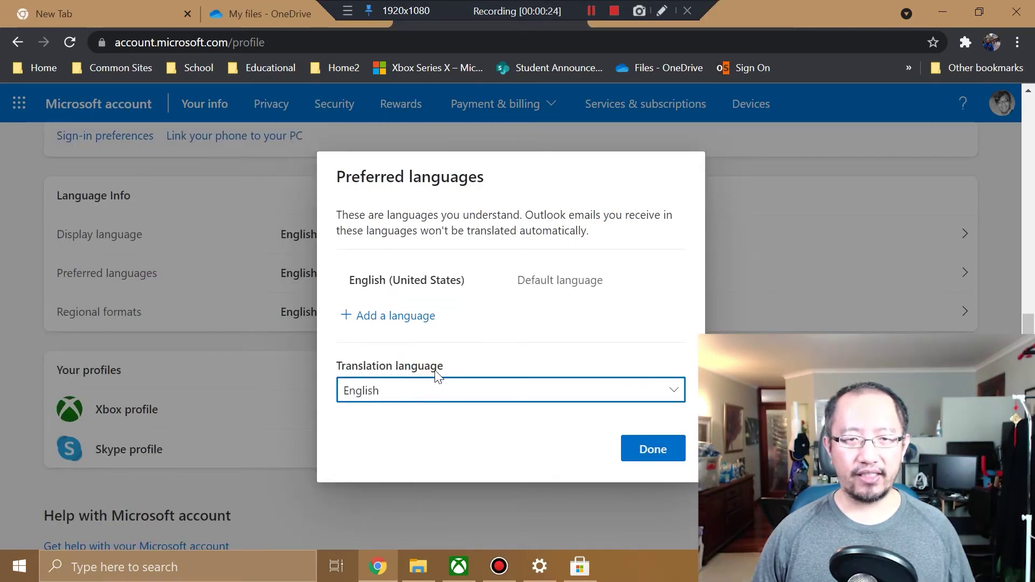
left_click(415, 388)
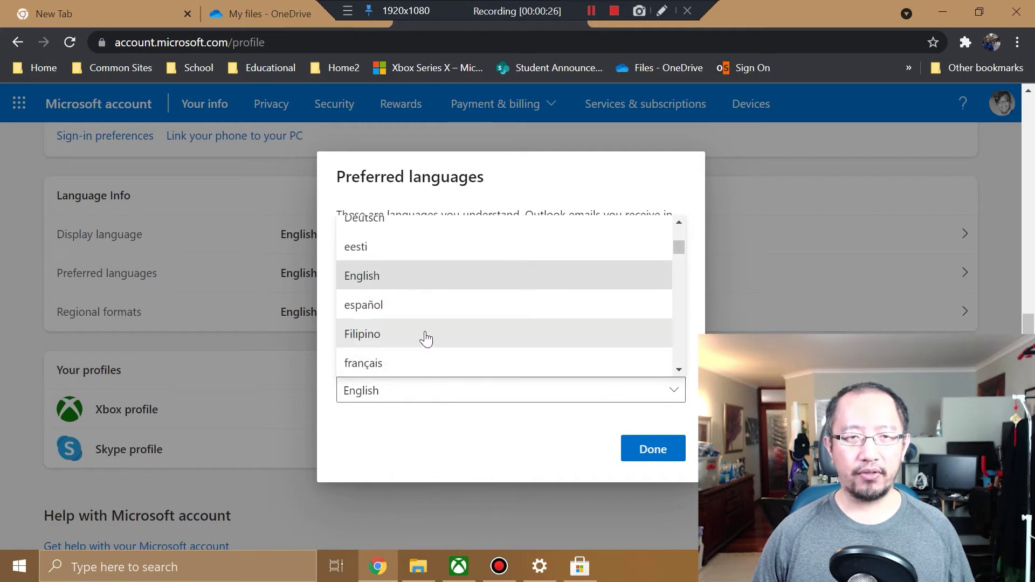
scroll(425, 338, "up", 3)
scroll(426, 338, "down", 10)
scroll(430, 338, "up", 6)
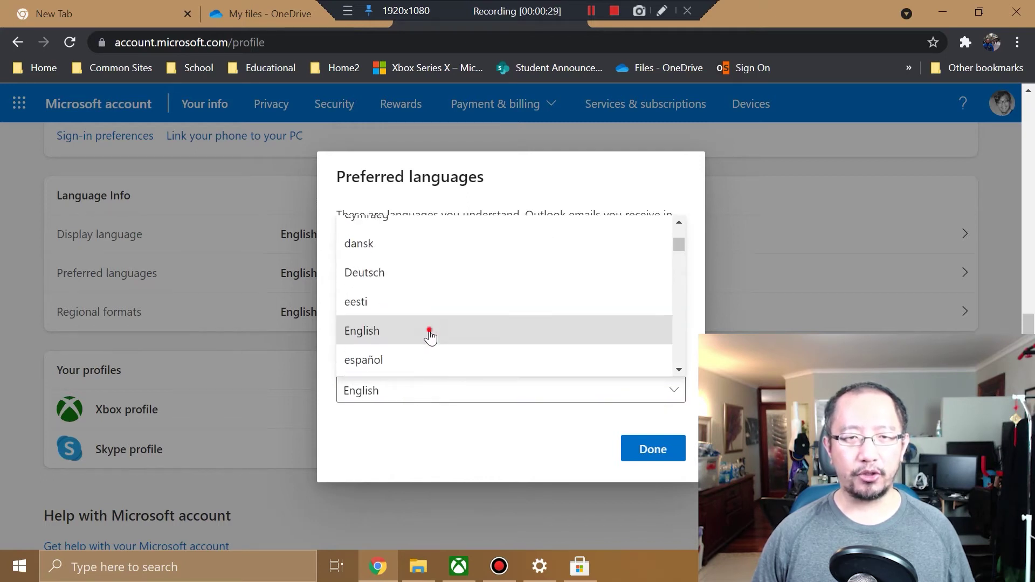
left_click(427, 334)
left_click(654, 451)
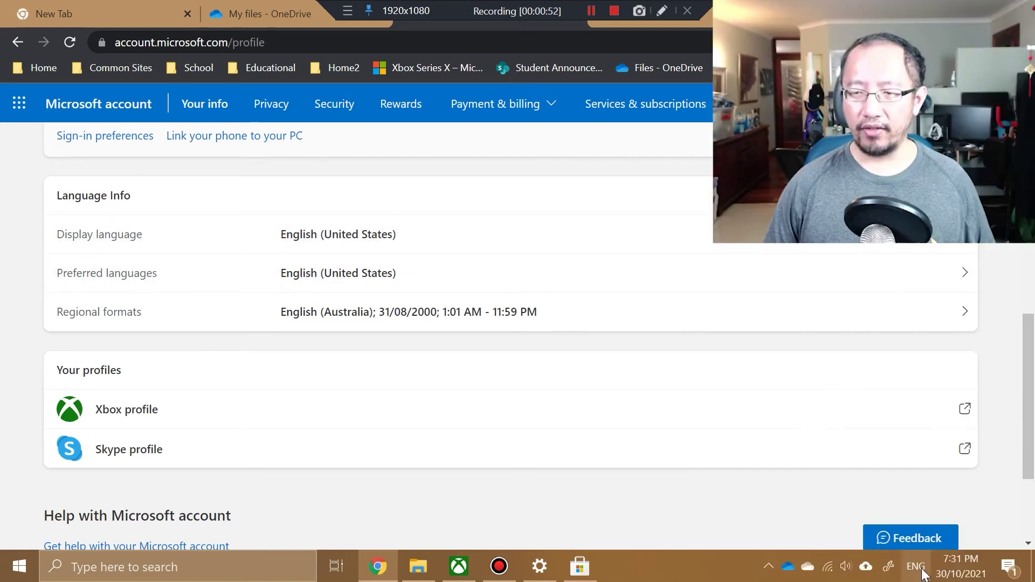
Open Windows Language preferences from the ENG tray icon, listing English (Australia) and Chinese (Traditional, Taiwan)
left_click(916, 567)
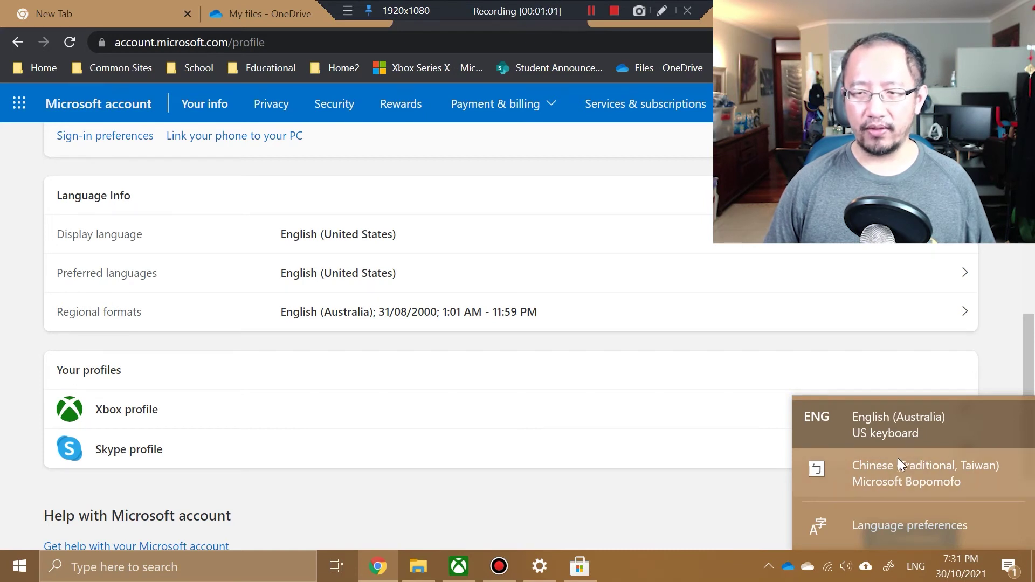
left_click(916, 567)
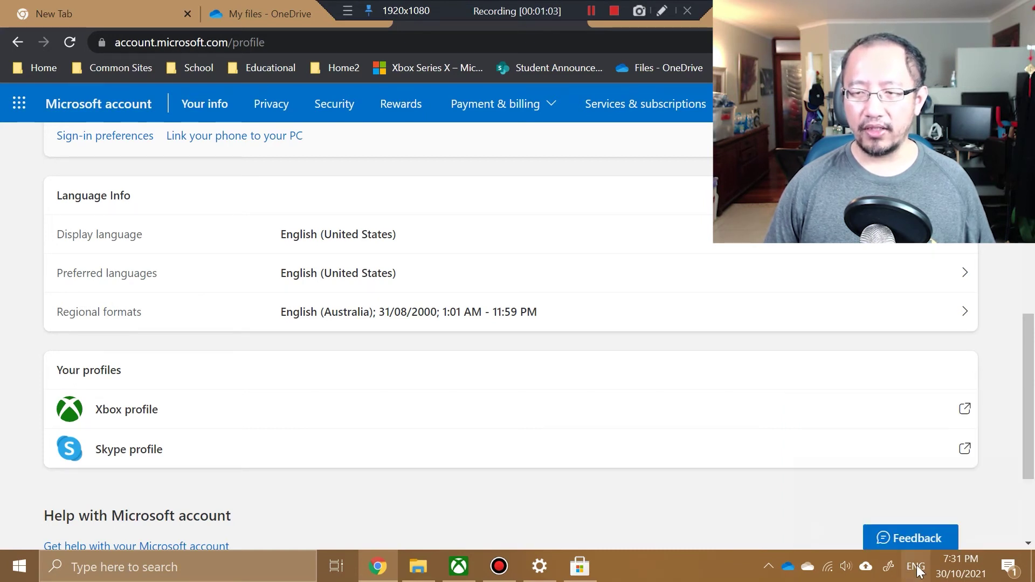
left_click(916, 567)
left_click(904, 530)
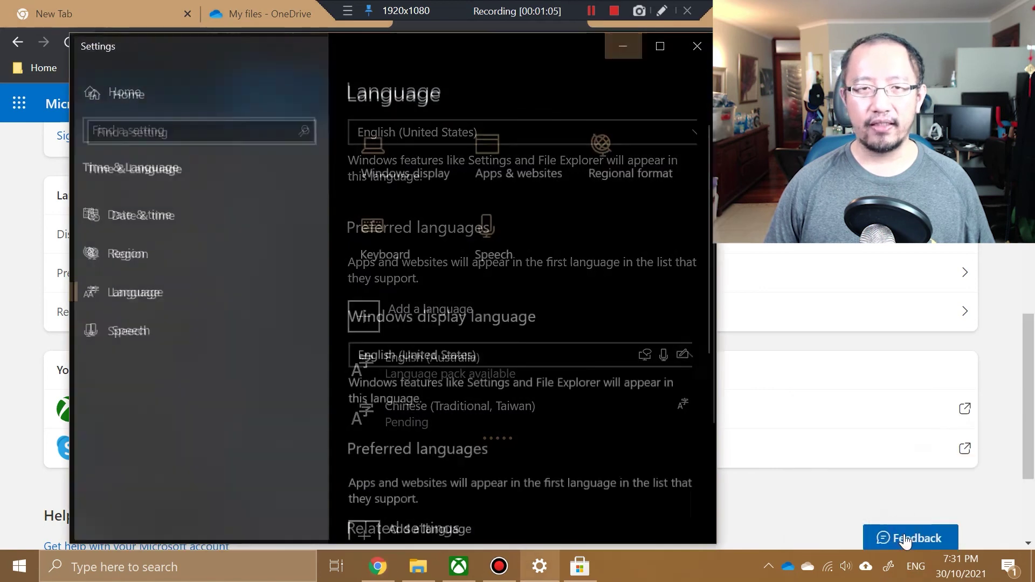
scroll(526, 294, "down", 6)
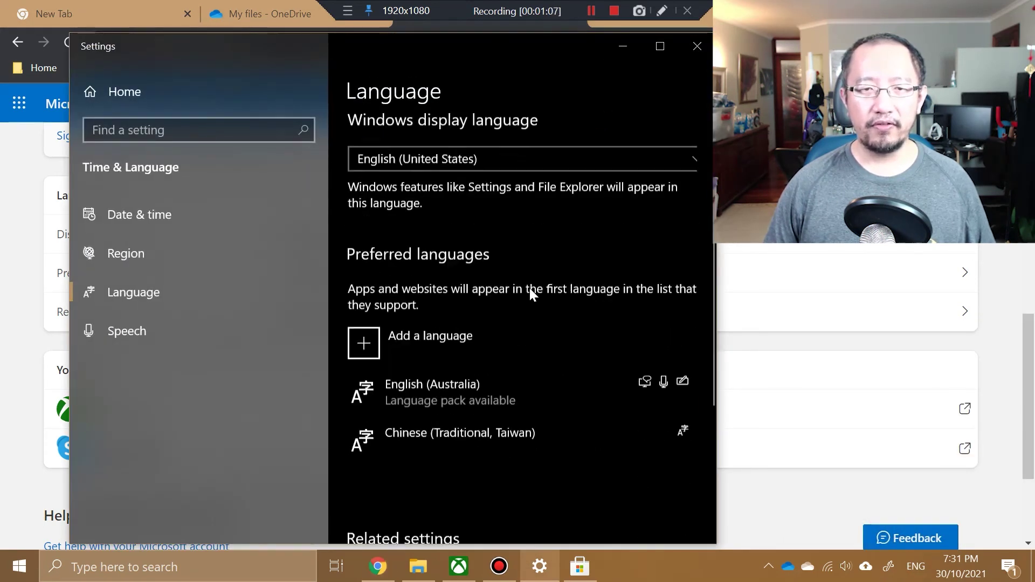
scroll(423, 293, "up", 6)
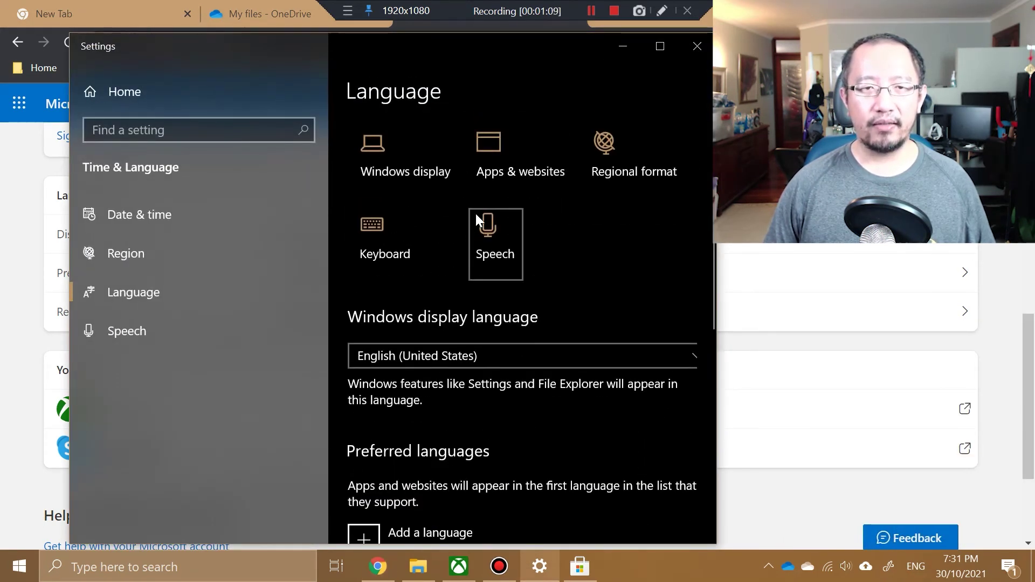
left_click(166, 564)
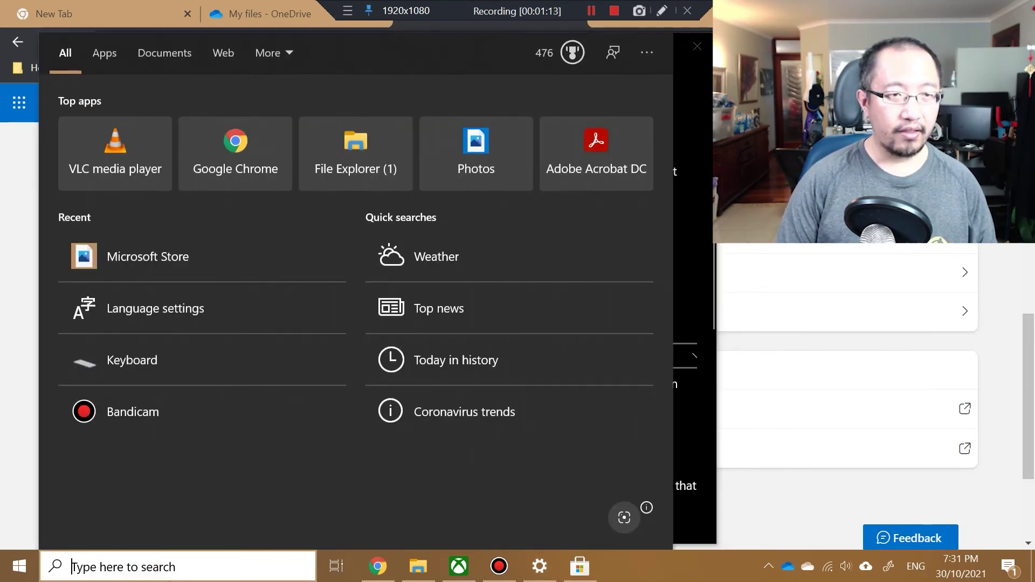
Remove Chinese (Traditional, Taiwan) from Windows preferred languages, leaving English (Australia)
type("language")
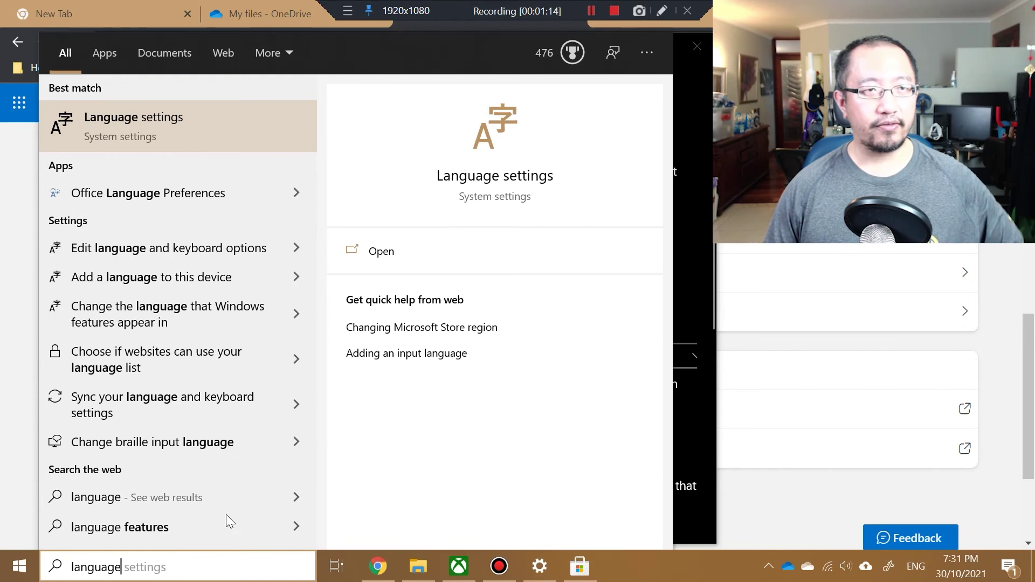
left_click(218, 133)
scroll(592, 244, "down", 5)
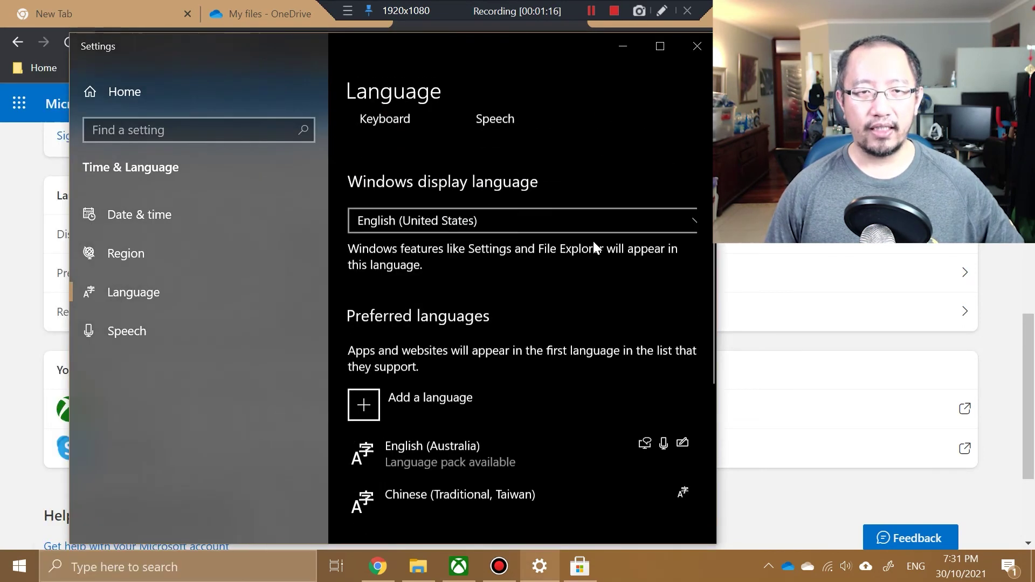
scroll(593, 231, "up", 2)
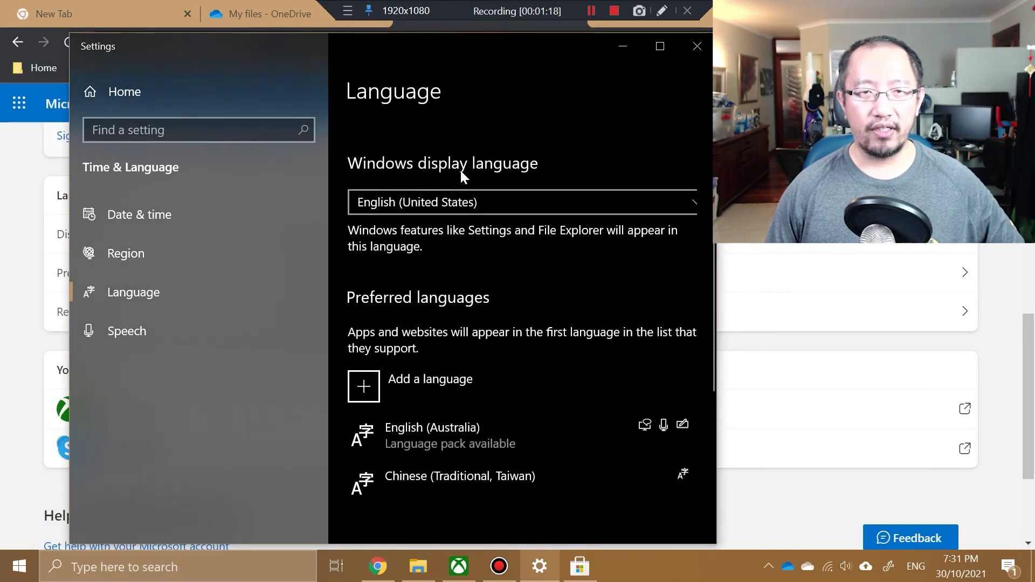
scroll(474, 226, "down", 2)
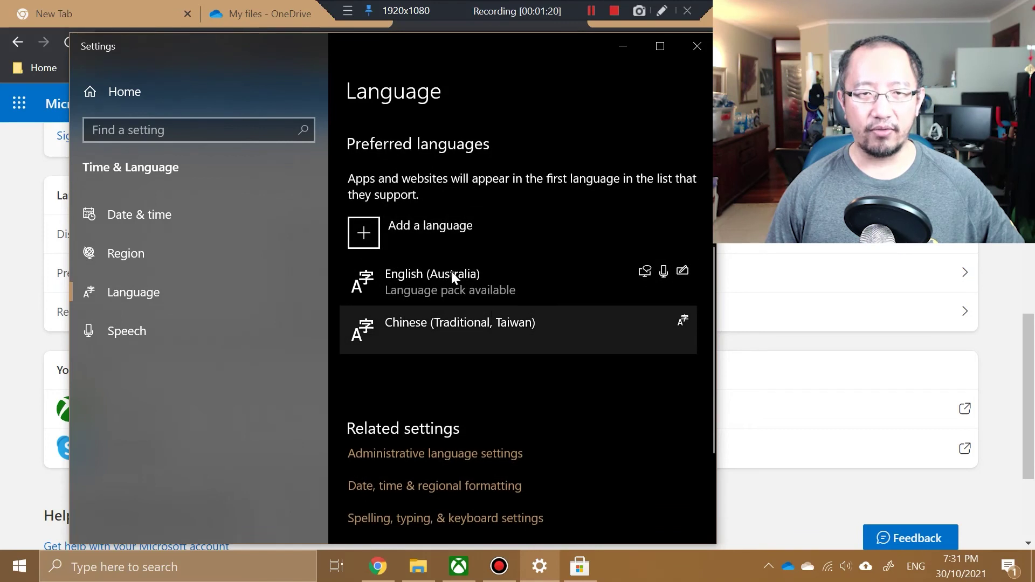
left_click(641, 326)
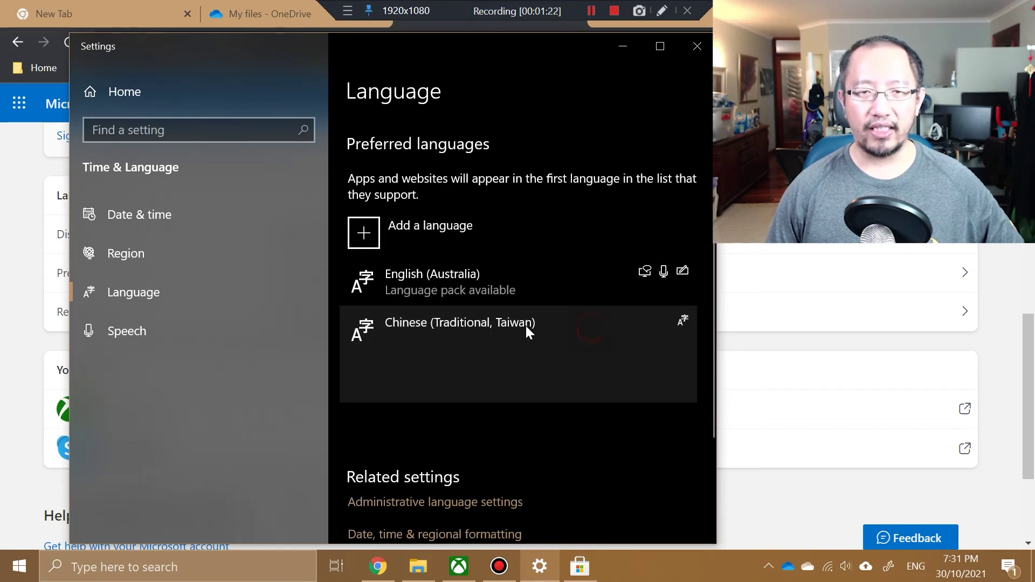
left_click(652, 382)
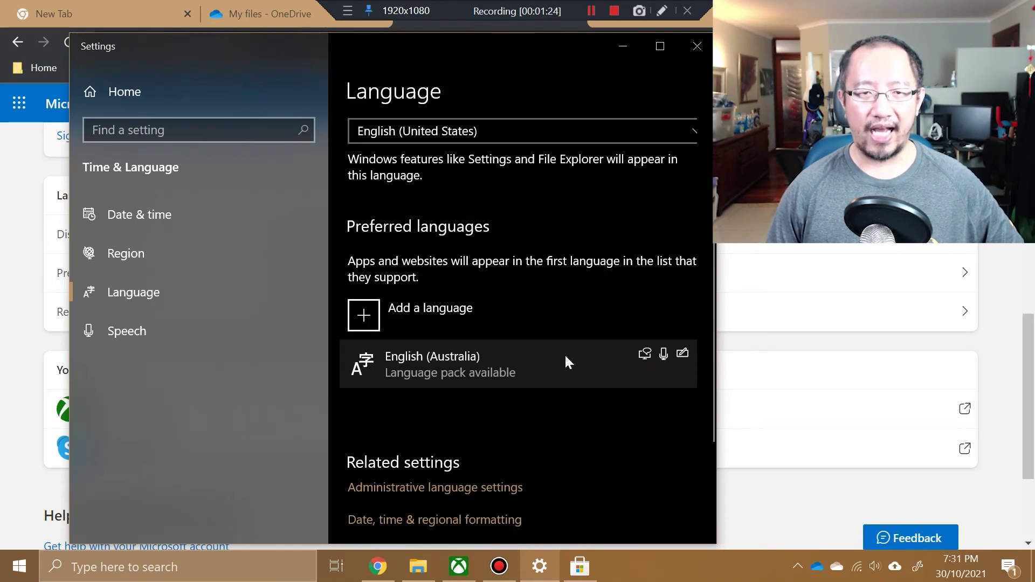
scroll(565, 356, "down", 3)
scroll(572, 348, "up", 5)
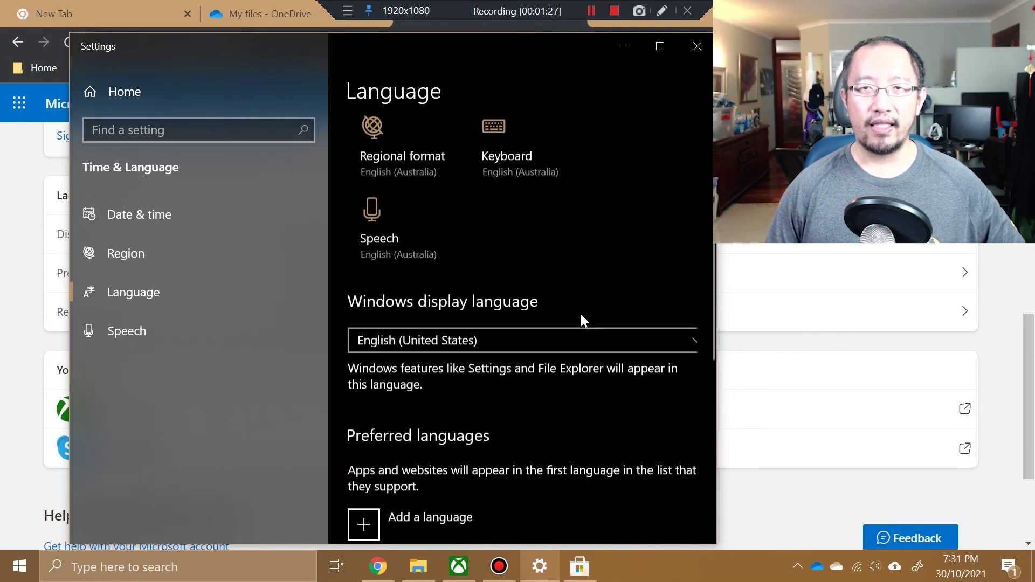
Close Settings and bring up the Start menu power options
left_click(697, 45)
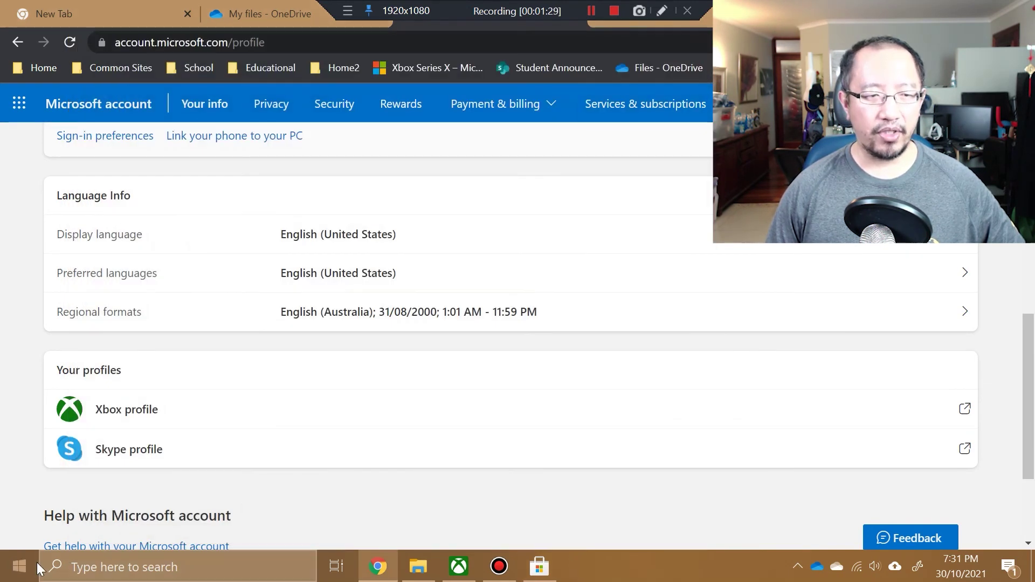
left_click(20, 564)
left_click(21, 531)
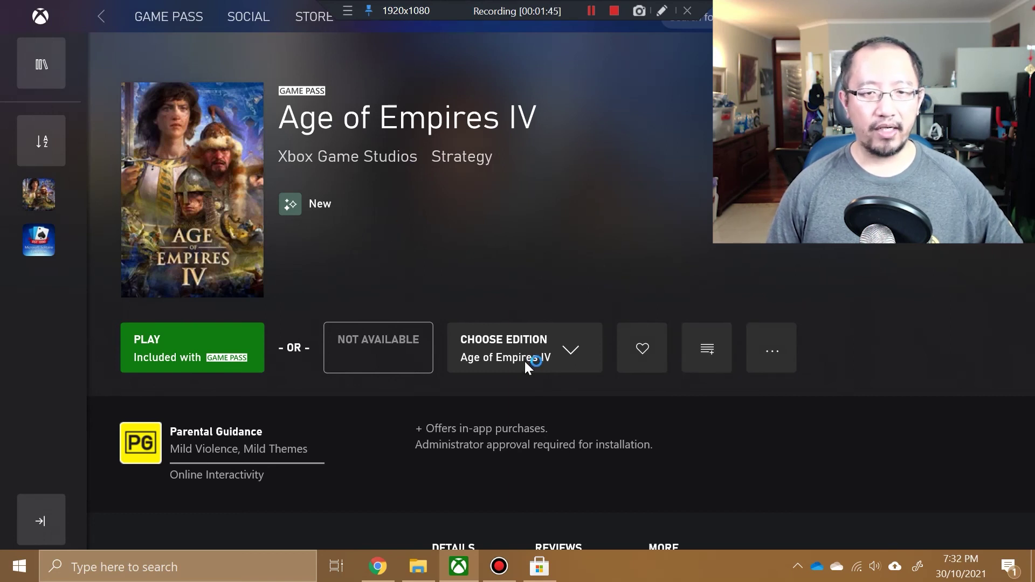
Browse the Age of Empires IV achievements carousel, now in English, e.g. Empires Will Rise
scroll(519, 277, "down", 8)
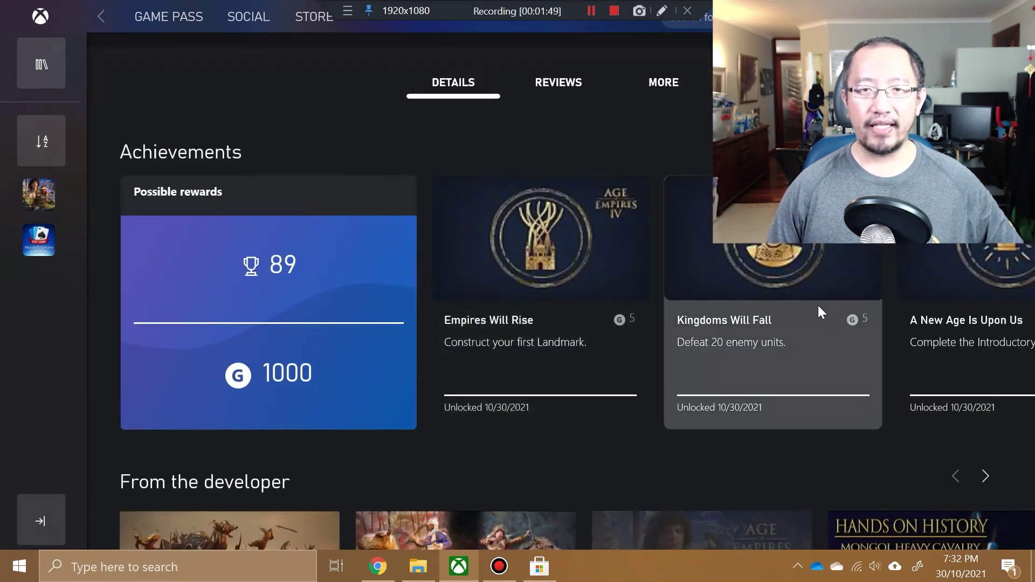
scroll(592, 325, "right", 10)
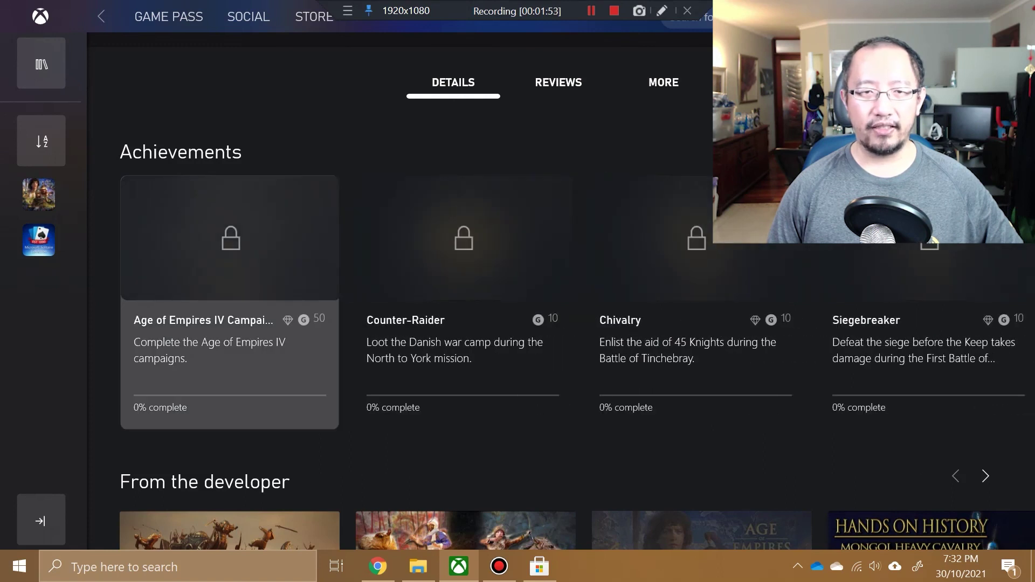
scroll(229, 301, "right", 8)
scroll(229, 301, "left", 4)
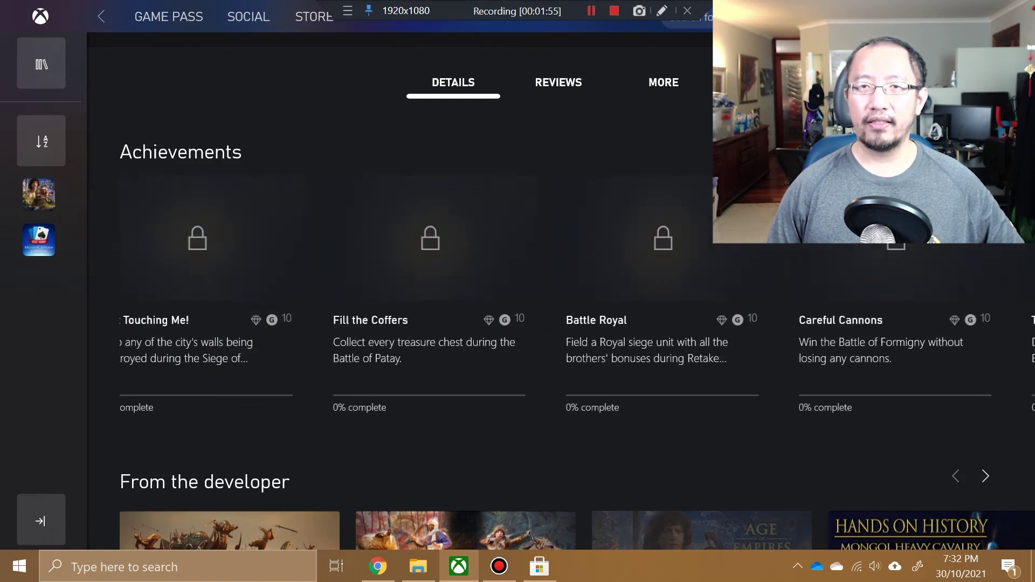
scroll(576, 301, "left", 10)
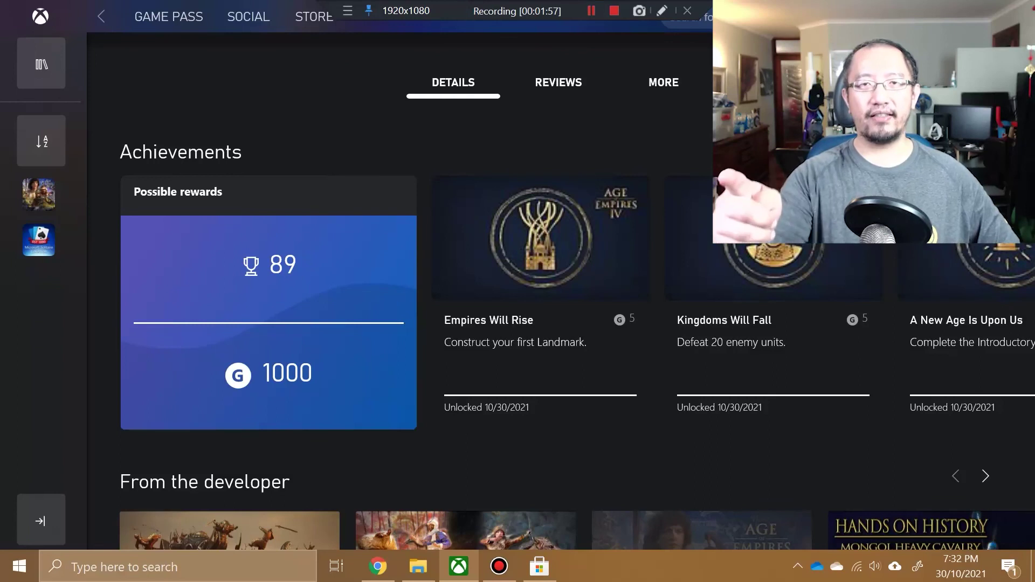